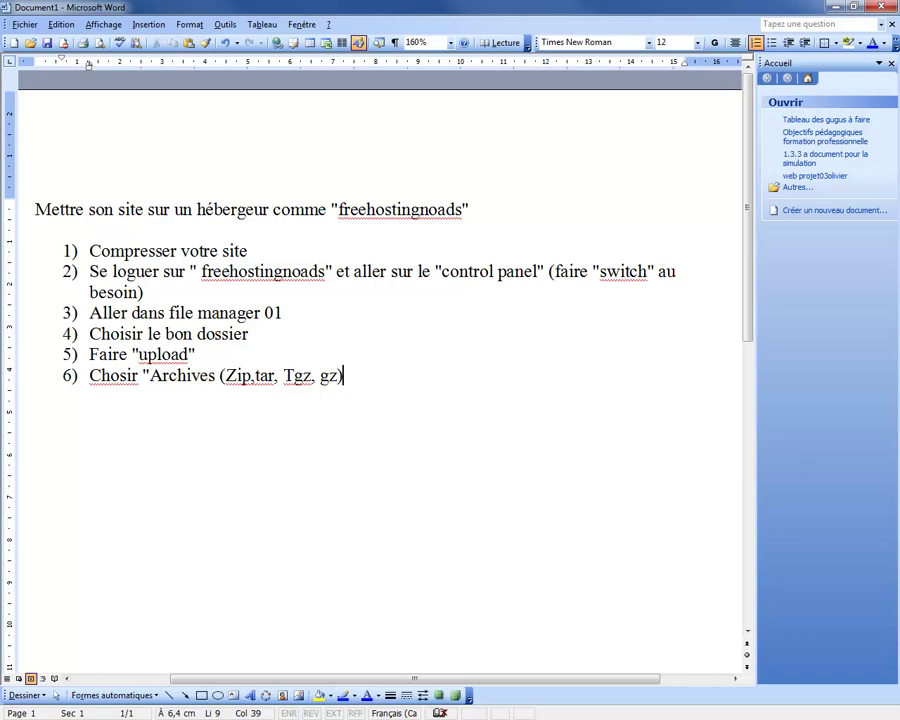
Step: Highlight the 'Compresser votre site' item in the Word list and open the projet05 site folder on the desktop
left_click(28, 251)
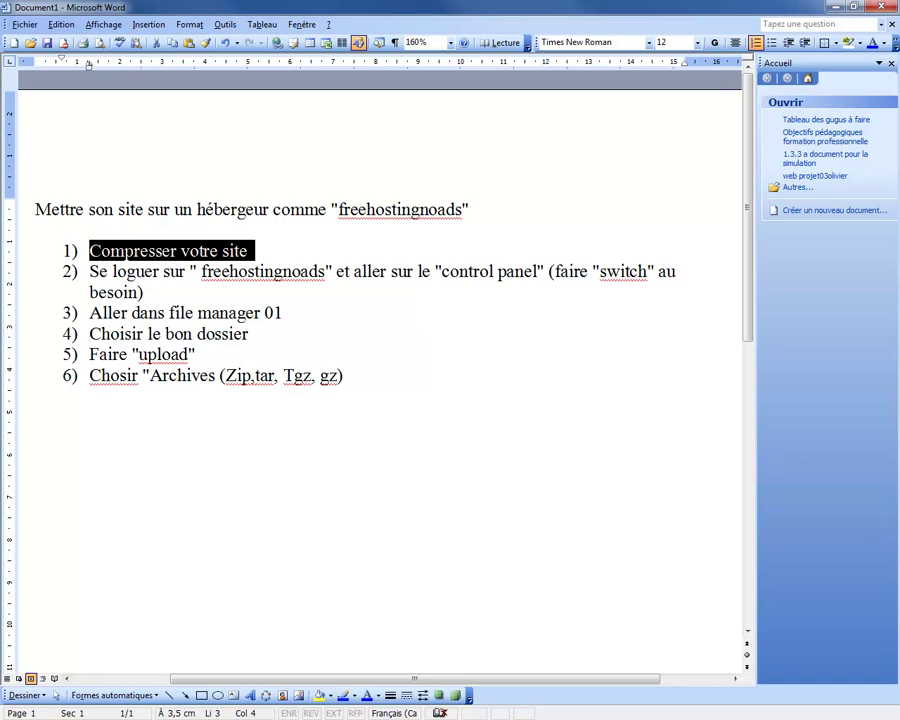
left_click(837, 7)
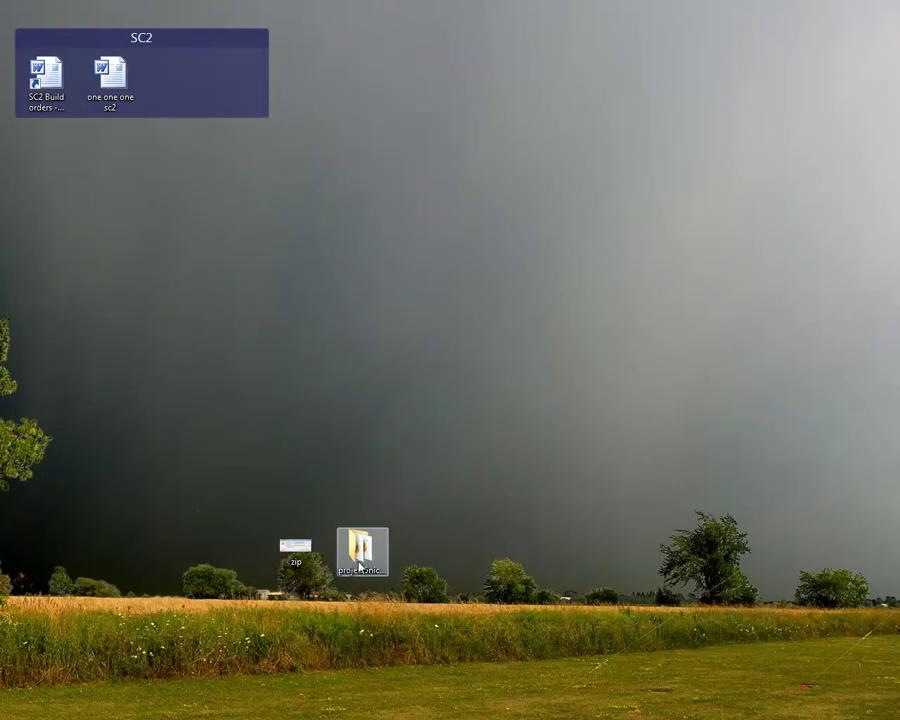
double_click(360, 548)
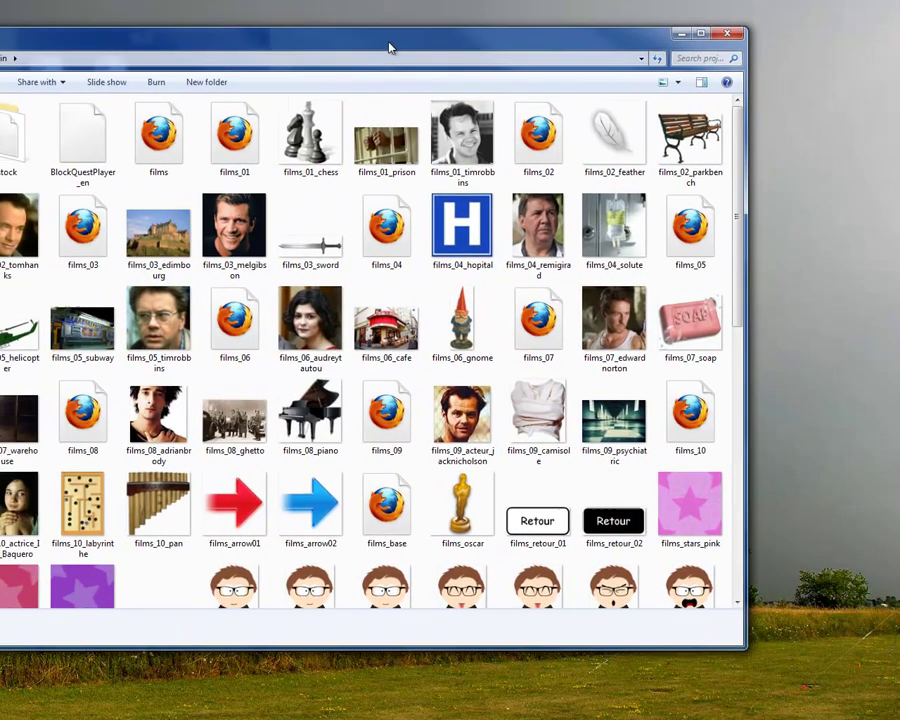
scroll(405, 298, "down", 5)
scroll(405, 298, "up", 10)
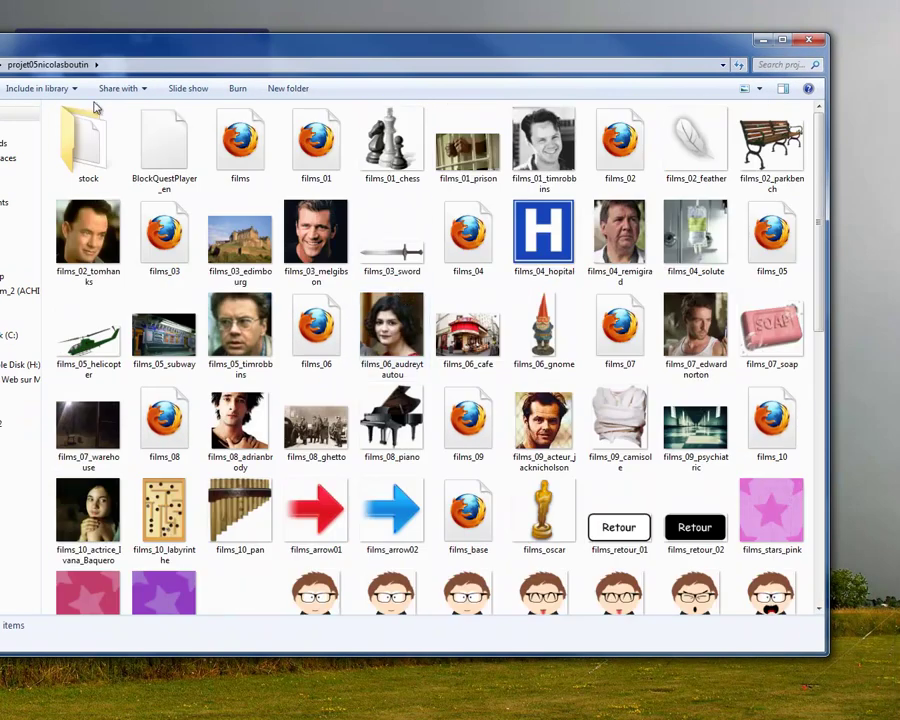
Step: Delete the stock subfolder from the projet05 site folder
left_click(103, 135)
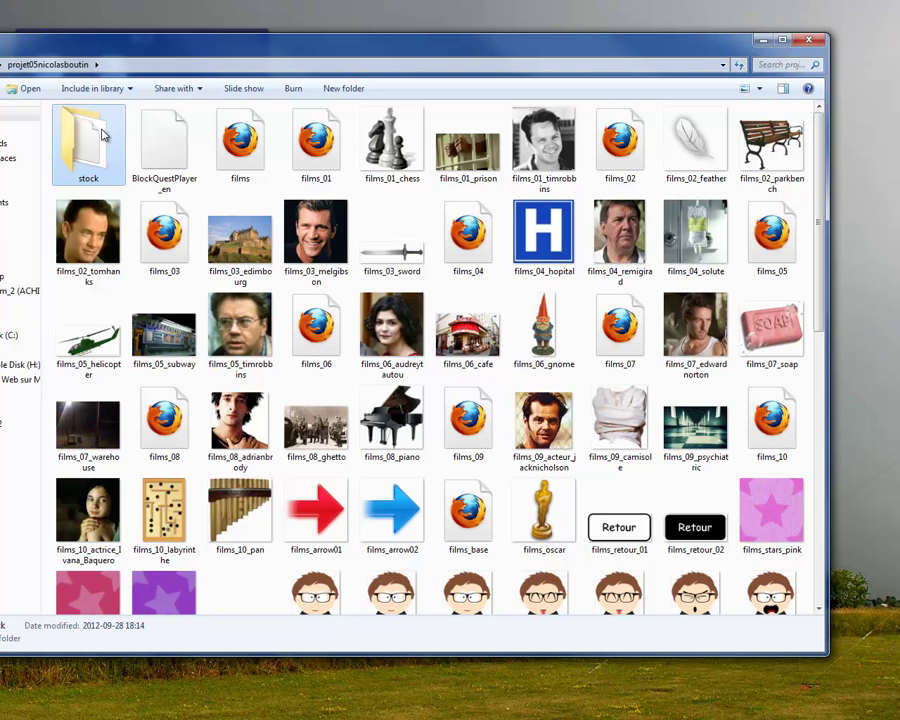
key("Delete")
key("Return")
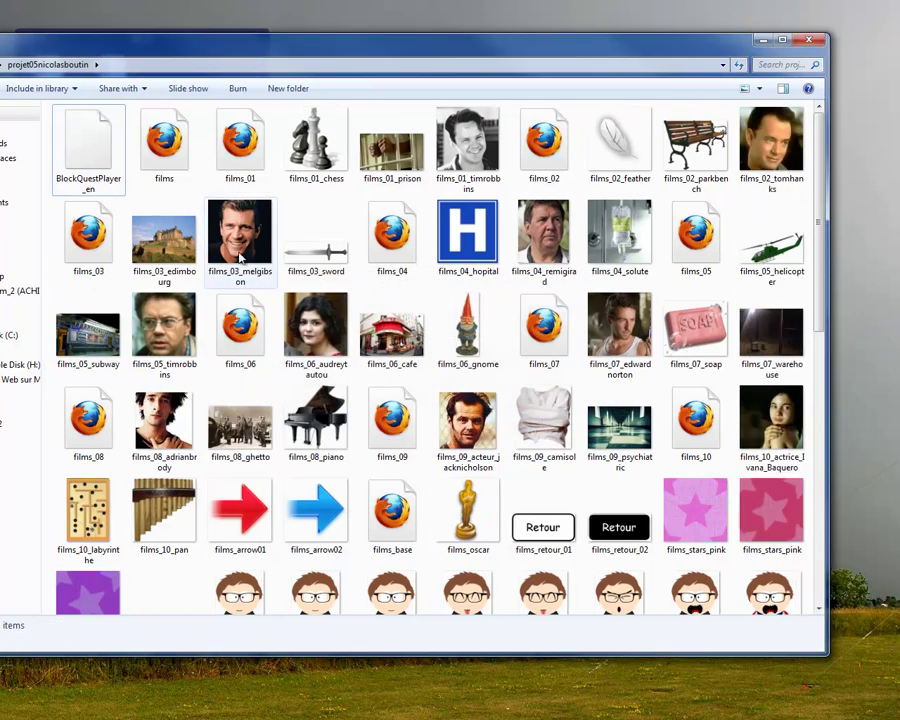
Step: Select all the files in the site folder and compress them into a ZIP archive named after the folder
scroll(240, 248, "down", 5)
scroll(617, 442, "up", 5)
scroll(511, 287, "down", 5)
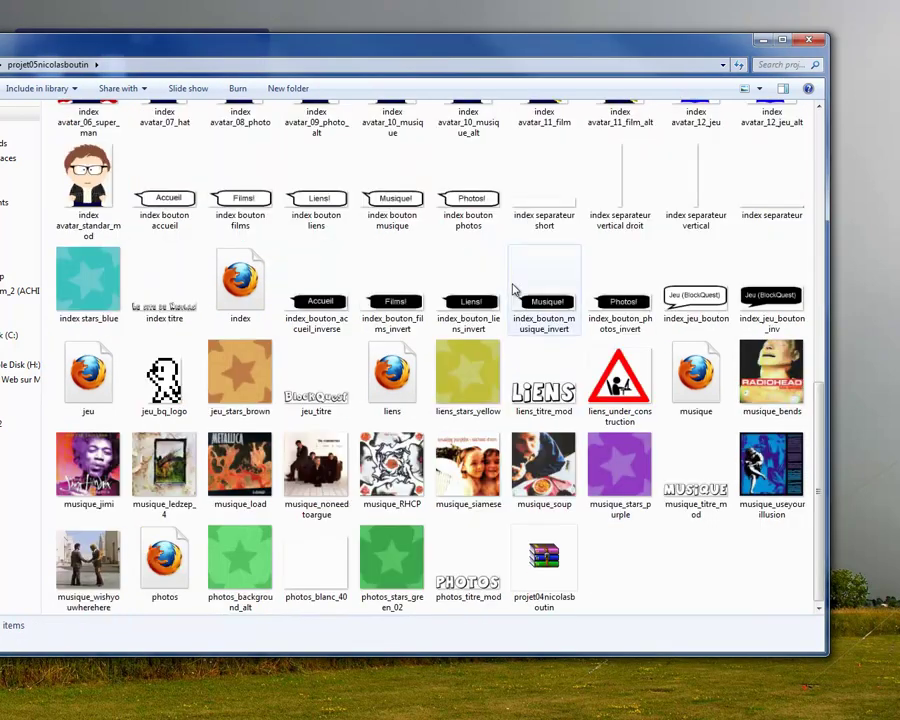
left_click_drag(778, 588, 60, 75)
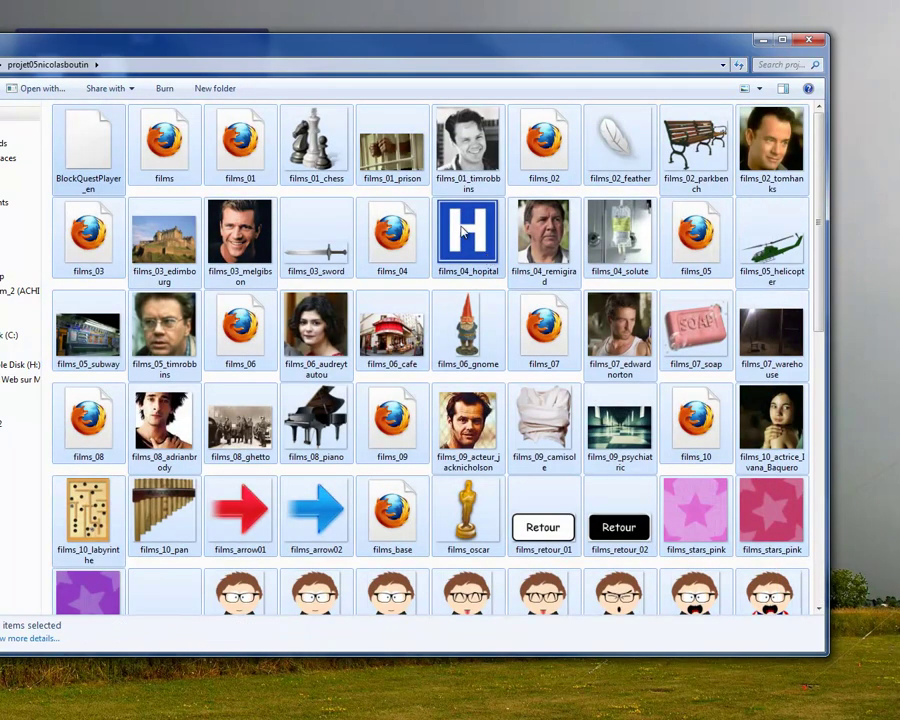
right_click(322, 129)
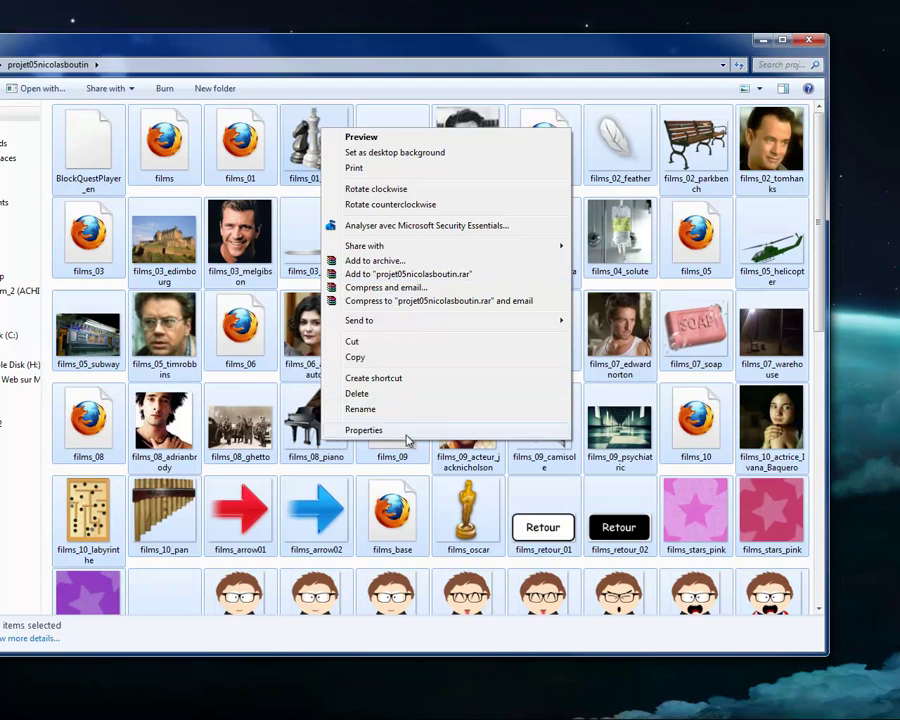
left_click(400, 263)
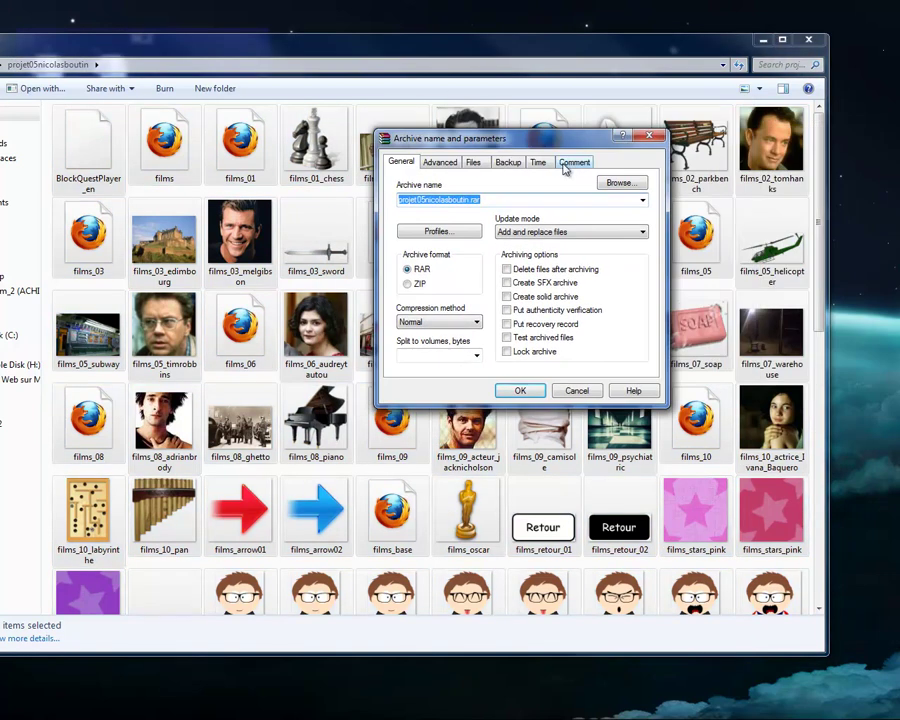
left_click(410, 284)
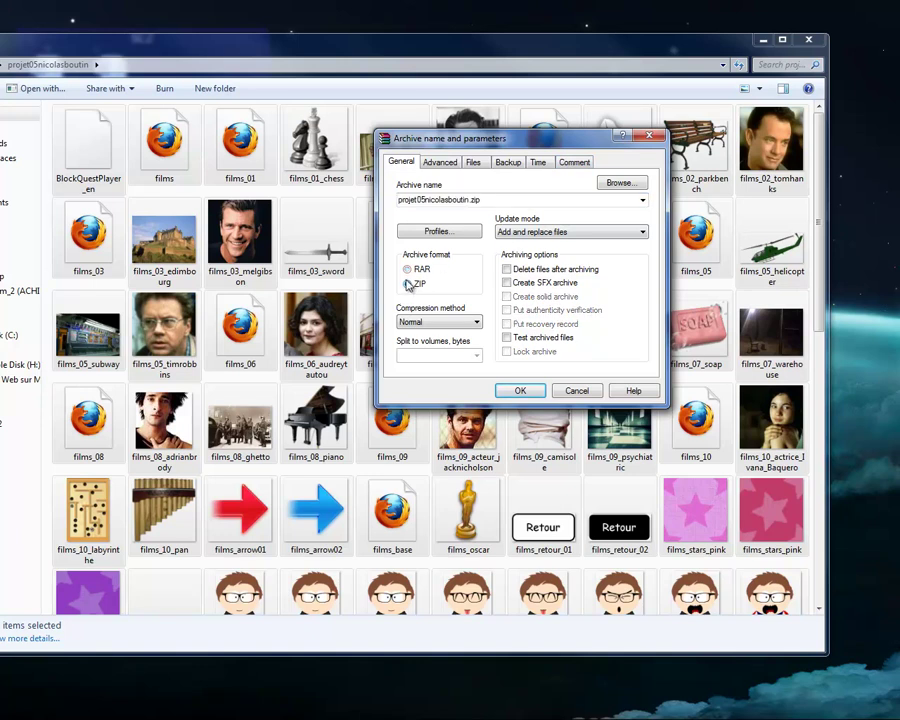
left_click(517, 391)
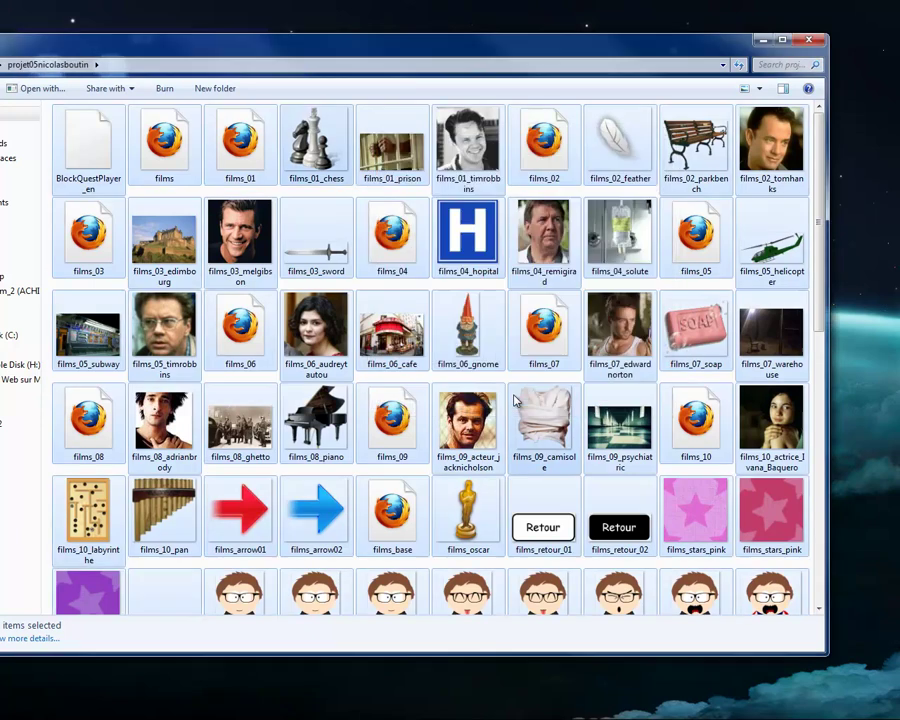
Step: Switch to the Word document and paste the Compression dialog screenshot below the numbered list
left_click(762, 42)
key("alt+Tab")
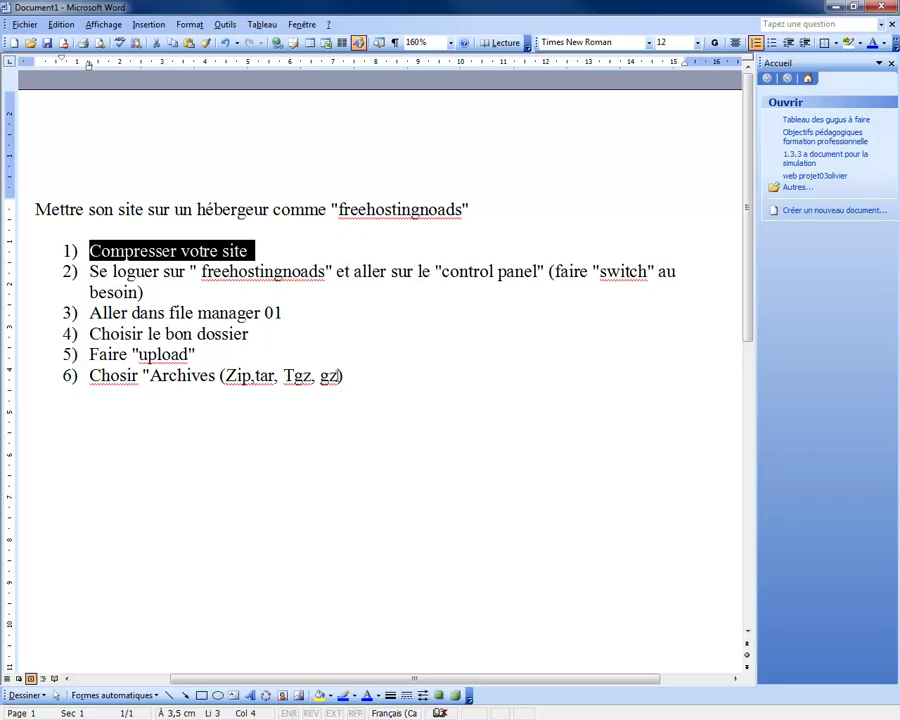
key("ctrl+v")
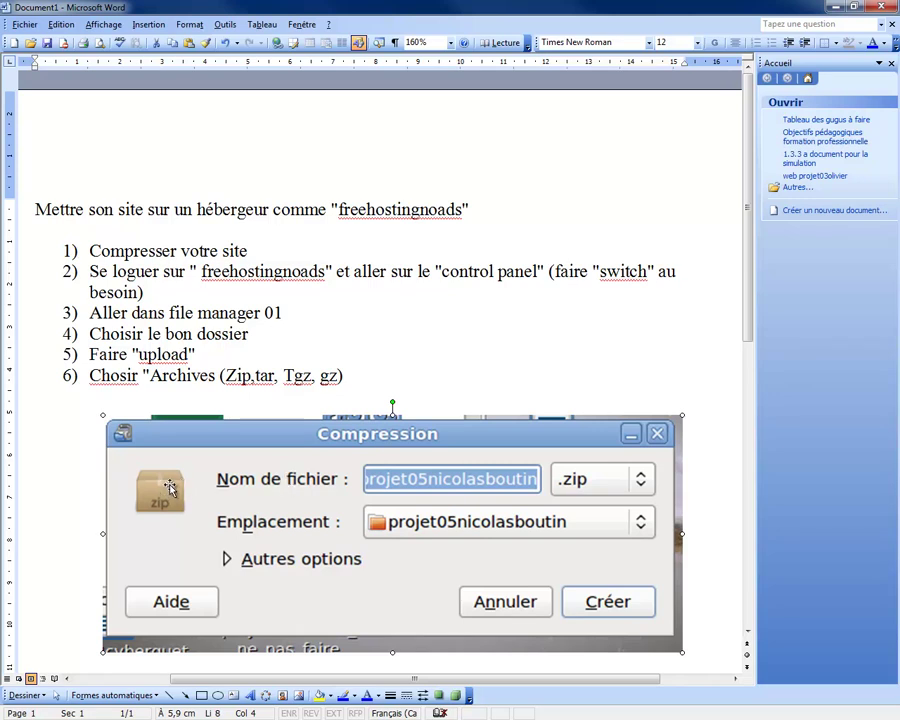
Step: Highlight list item 2, log in to FreeHostingNoAds in Firefox and switch to the active FreeNoAds account's control panel
double_click(72, 278)
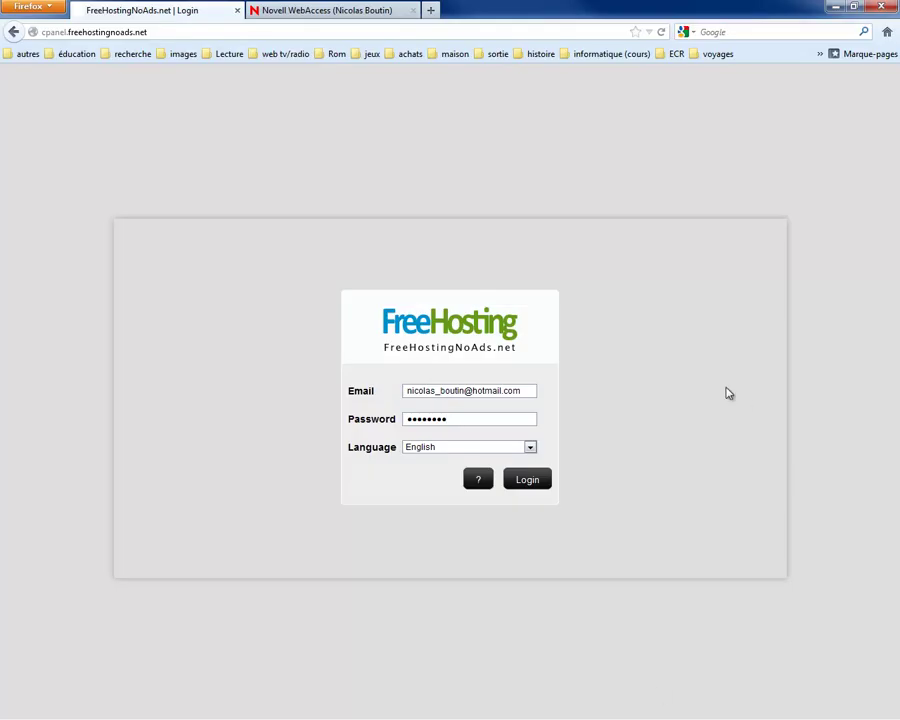
left_click(529, 480)
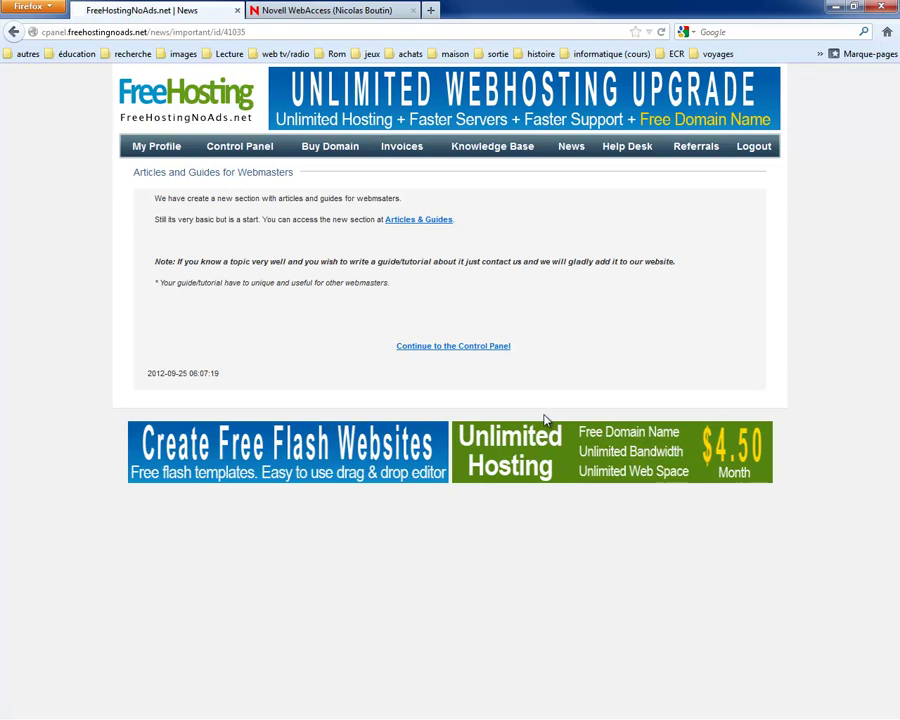
left_click(233, 143)
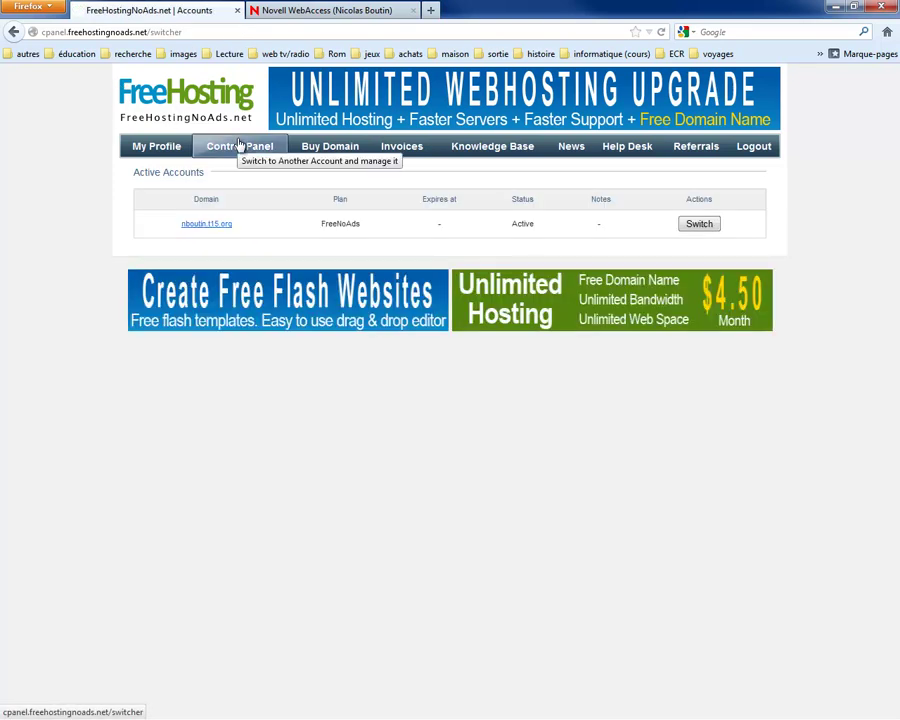
left_click(710, 223)
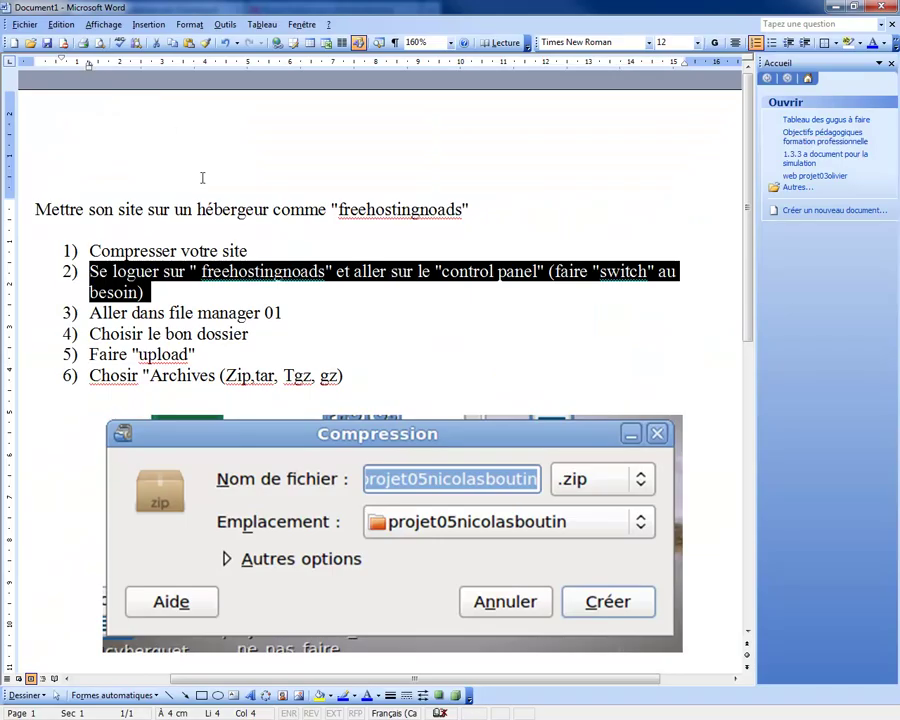
Step: Highlight list item 3 in Word and open /public_html/projet05 in File Manager 1 of the hosting control panel in Firefox
left_click_drag(300, 313, 125, 313)
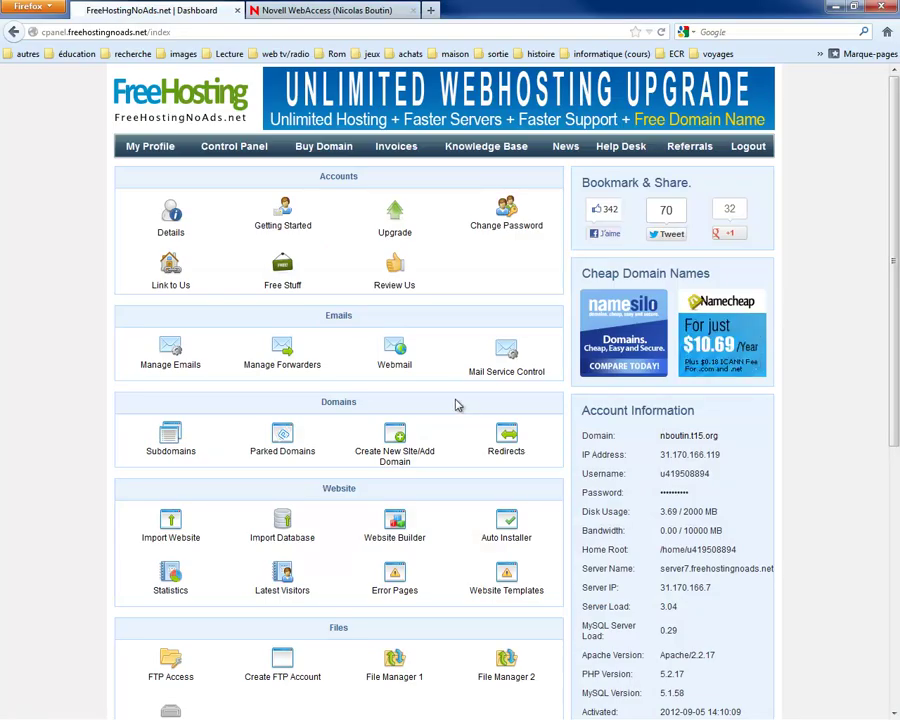
scroll(438, 362, "down", 3)
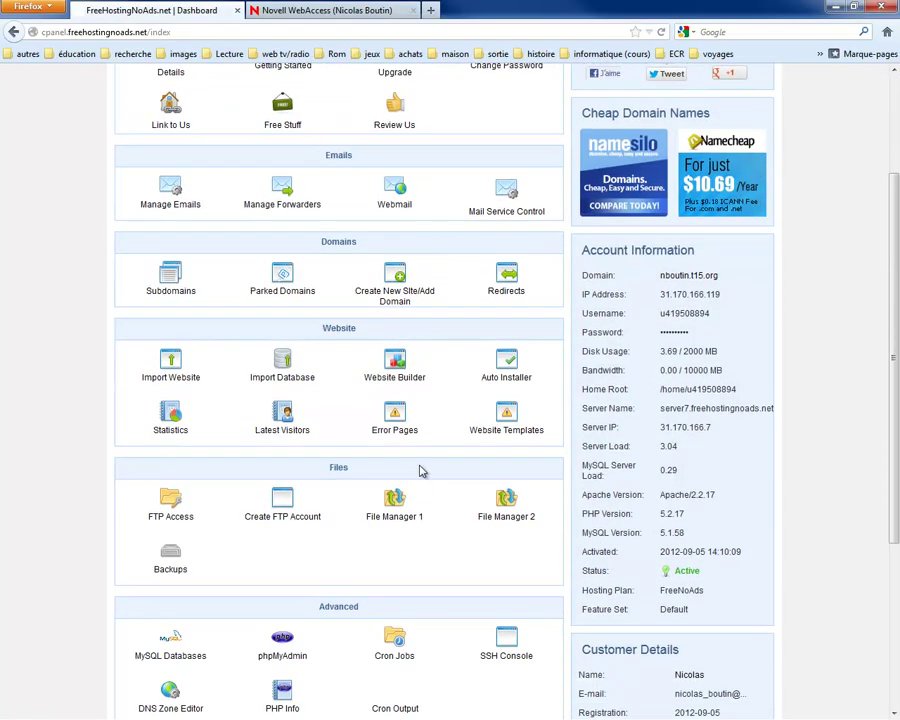
left_click(394, 512)
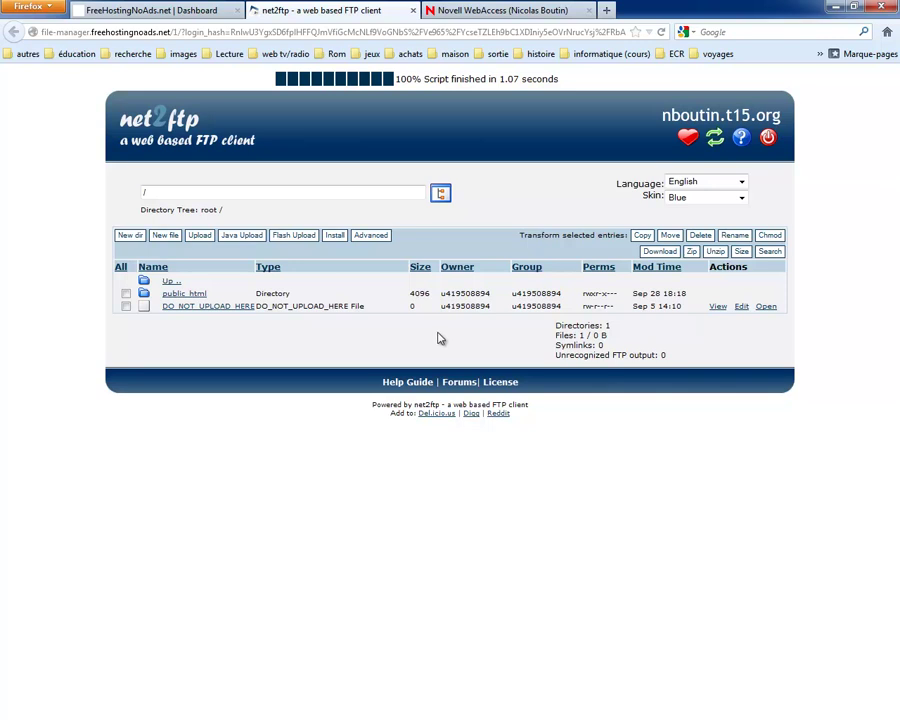
left_click(199, 293)
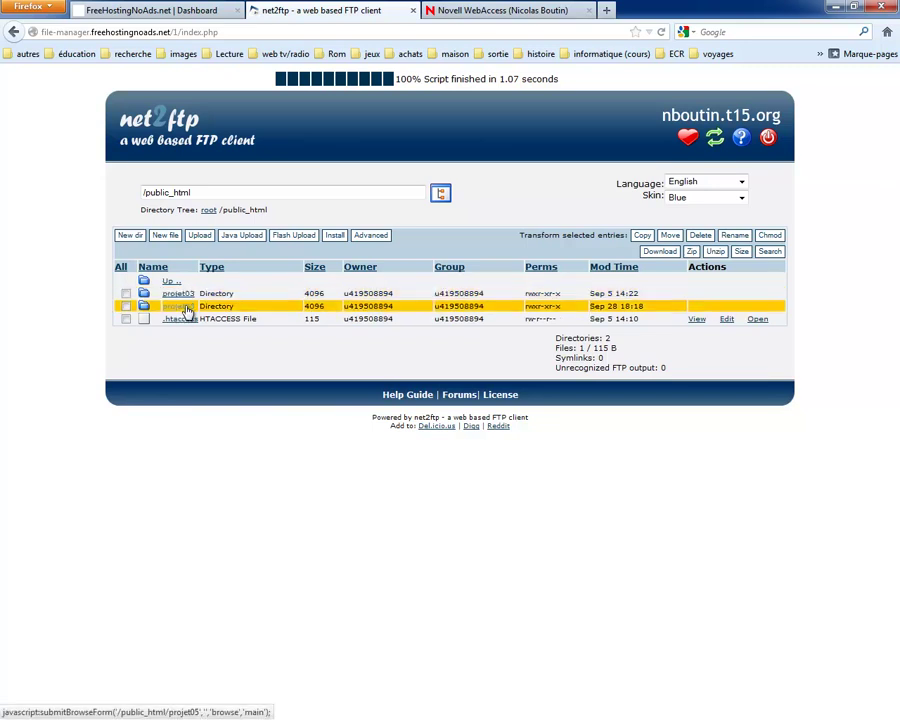
left_click(186, 310)
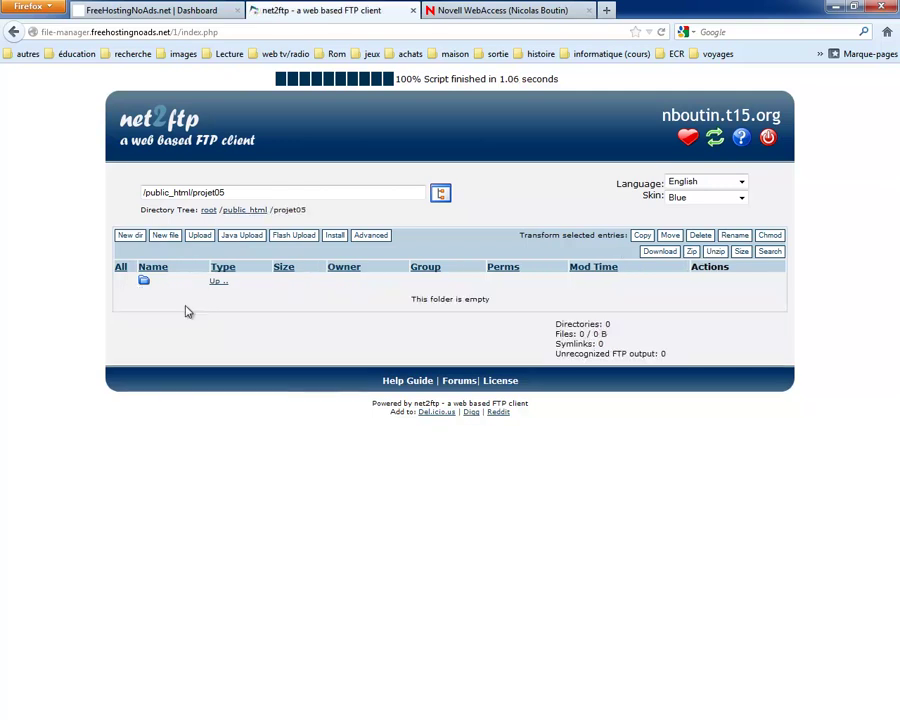
Step: Switch to the Word document, highlight the 'Faire "upload"' item and return to the file manager in Firefox
key("alt+Tab")
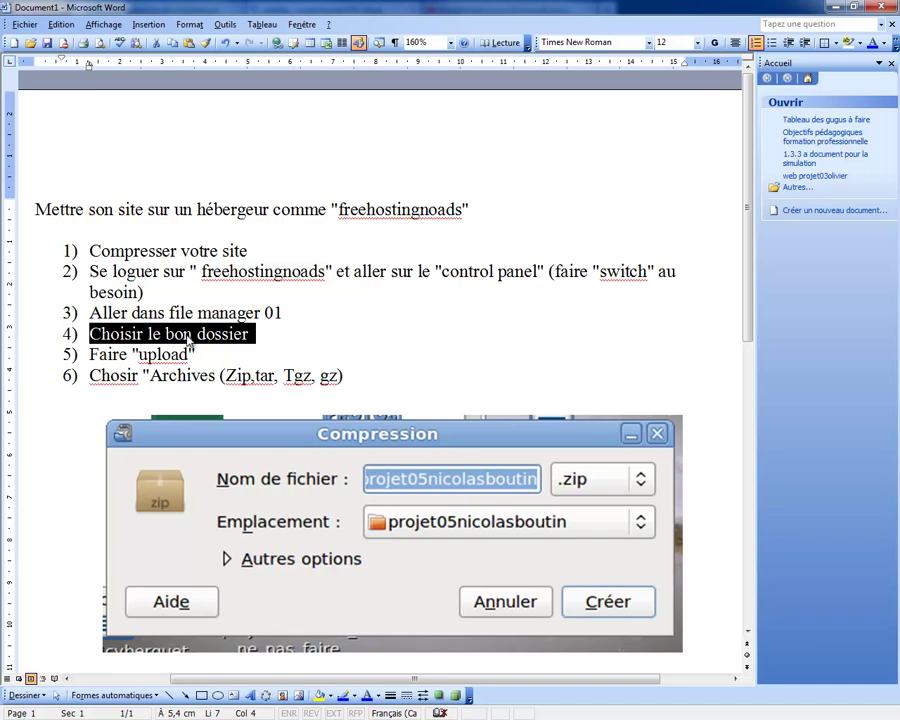
left_click(198, 352)
left_click_drag(198, 352, 89, 354)
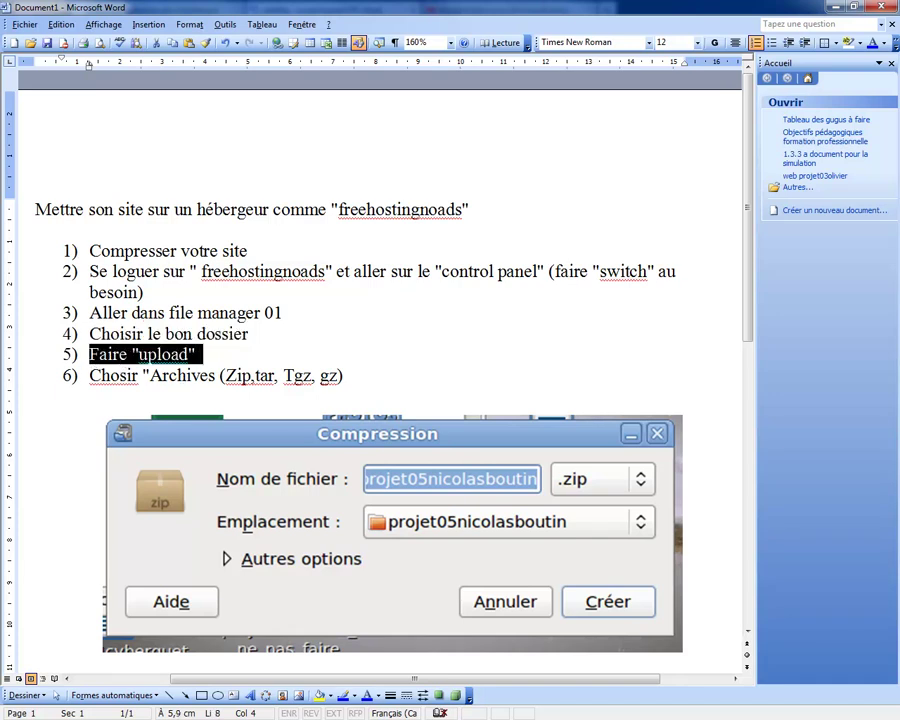
key("alt+Tab")
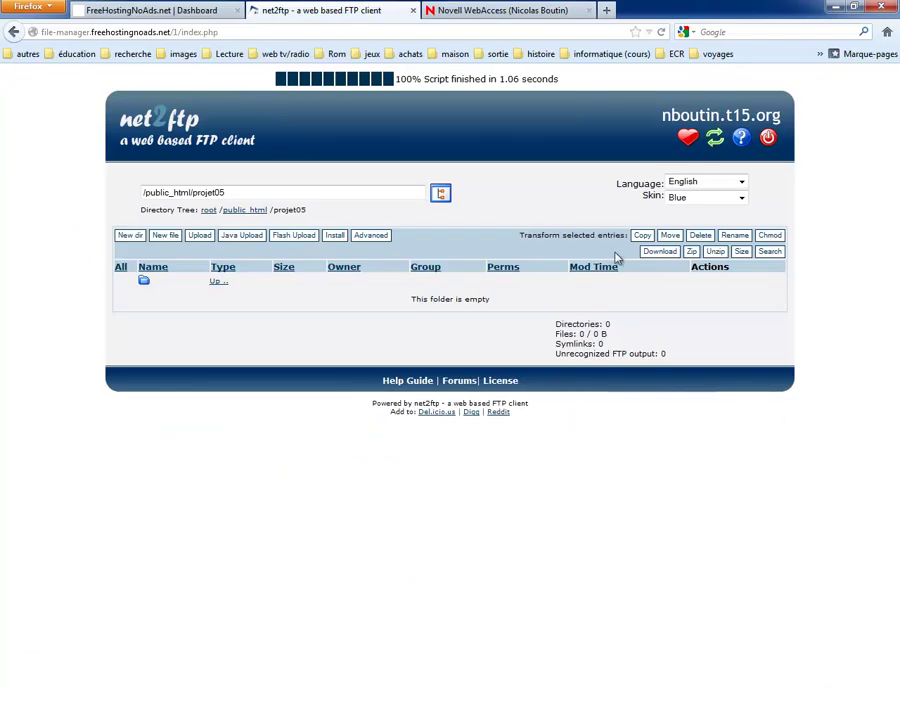
Step: Open the upload form for /public_html/projet05 and choose the projet05 ZIP file from the site folder as the archive
left_click(200, 236)
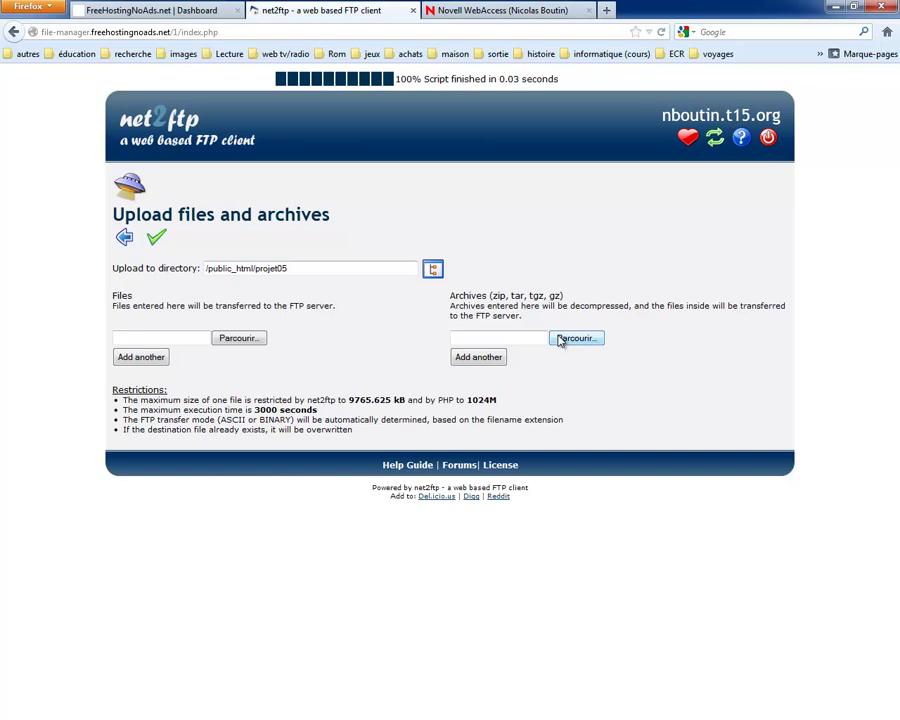
left_click_drag(490, 296, 506, 296)
left_click(578, 339)
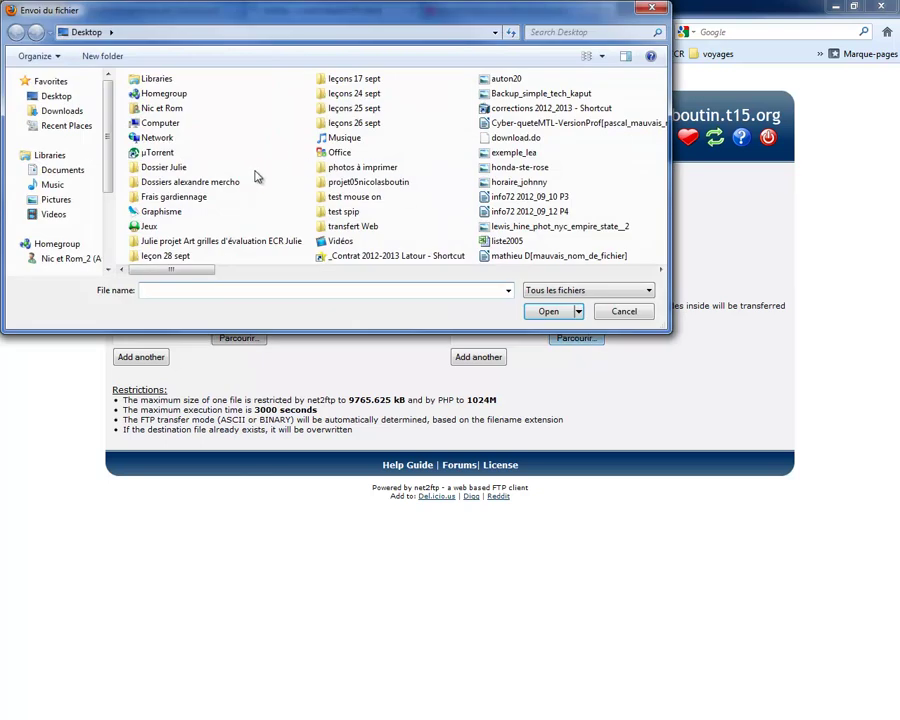
left_click_drag(170, 270, 446, 265)
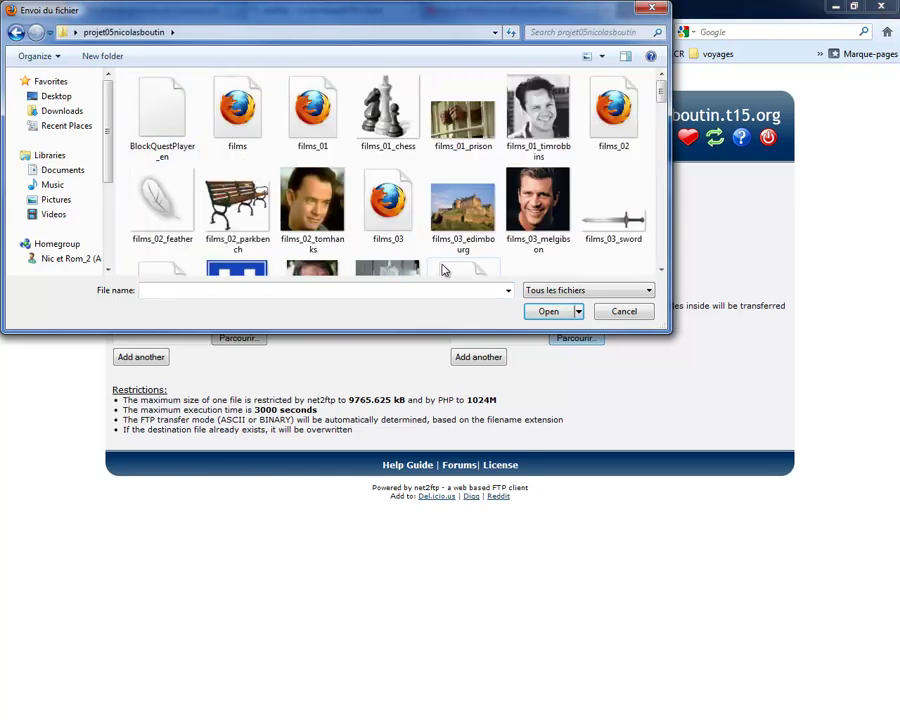
scroll(665, 135, "down", 1)
left_click_drag(662, 137, 662, 250)
left_click(466, 218)
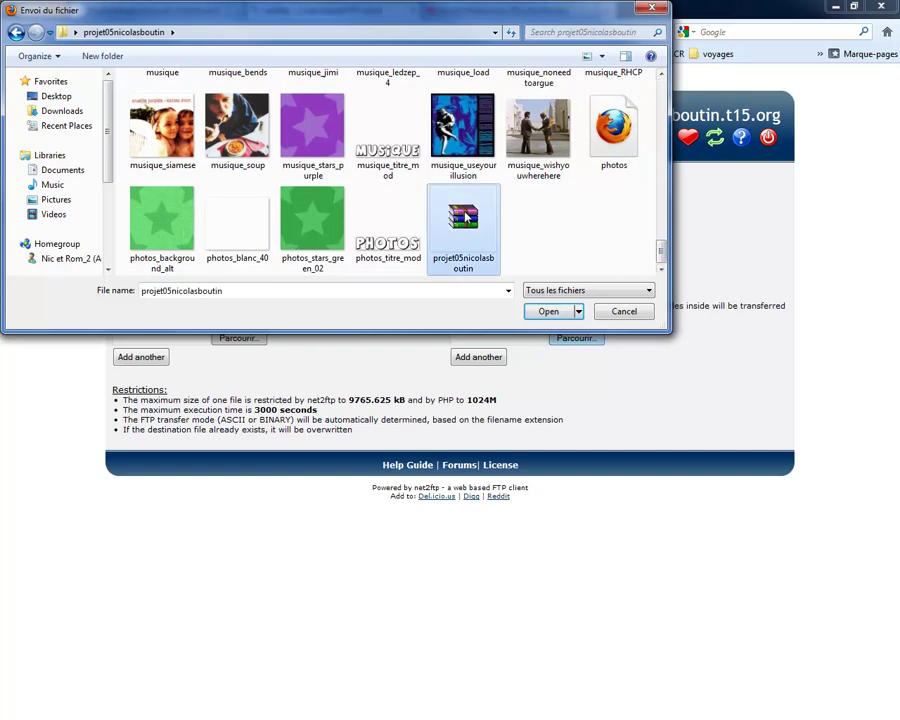
double_click(466, 218)
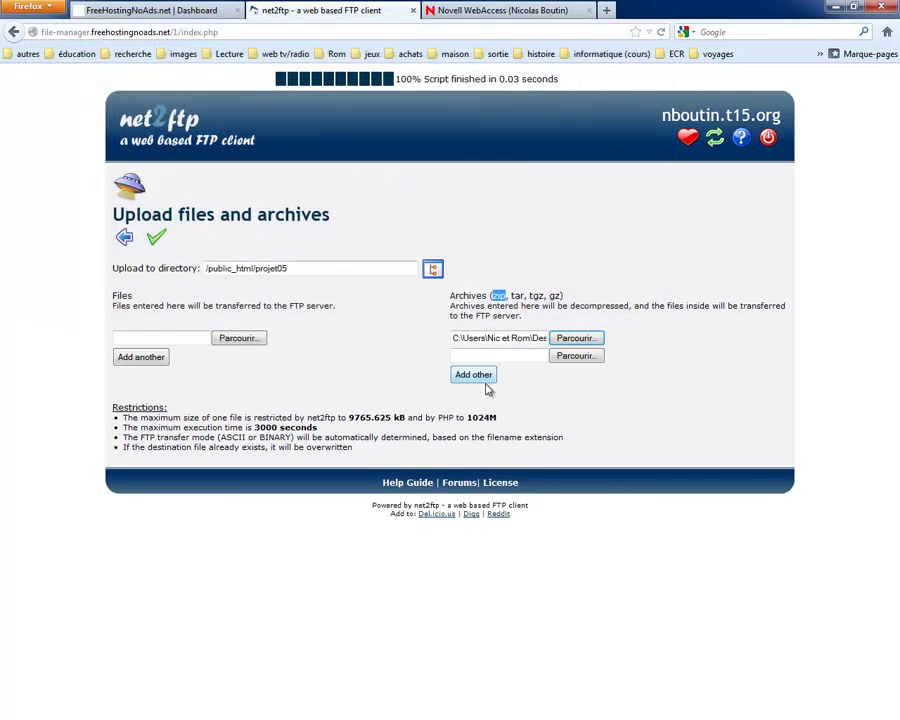
Step: Submit the archive upload to /public_html/projet05 and review the list of transferred files
left_click(156, 243)
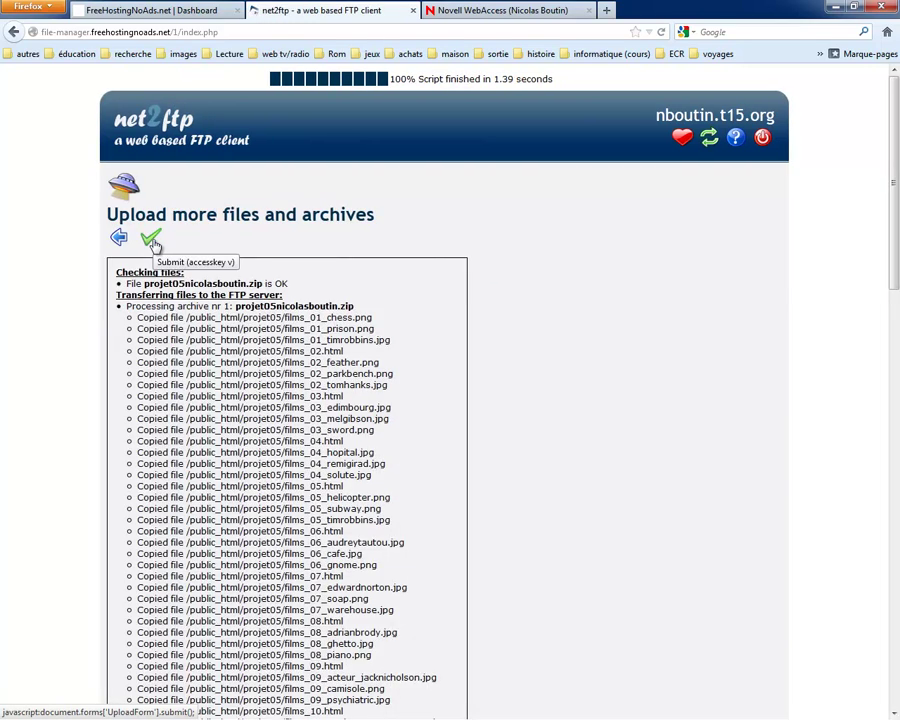
scroll(489, 286, "down", 1)
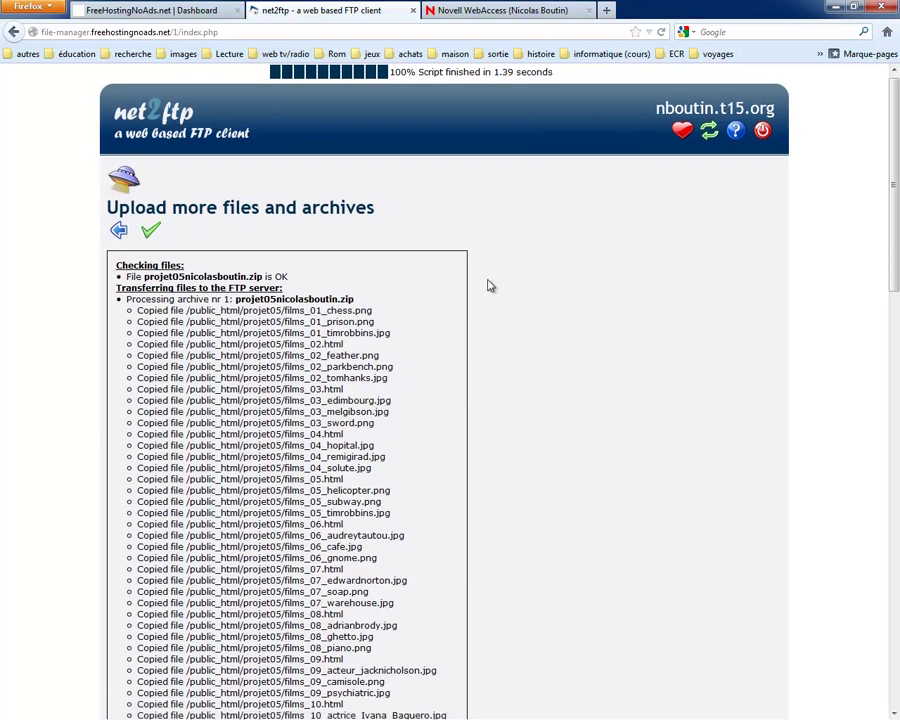
scroll(489, 286, "down", 2)
scroll(378, 272, "down", 7)
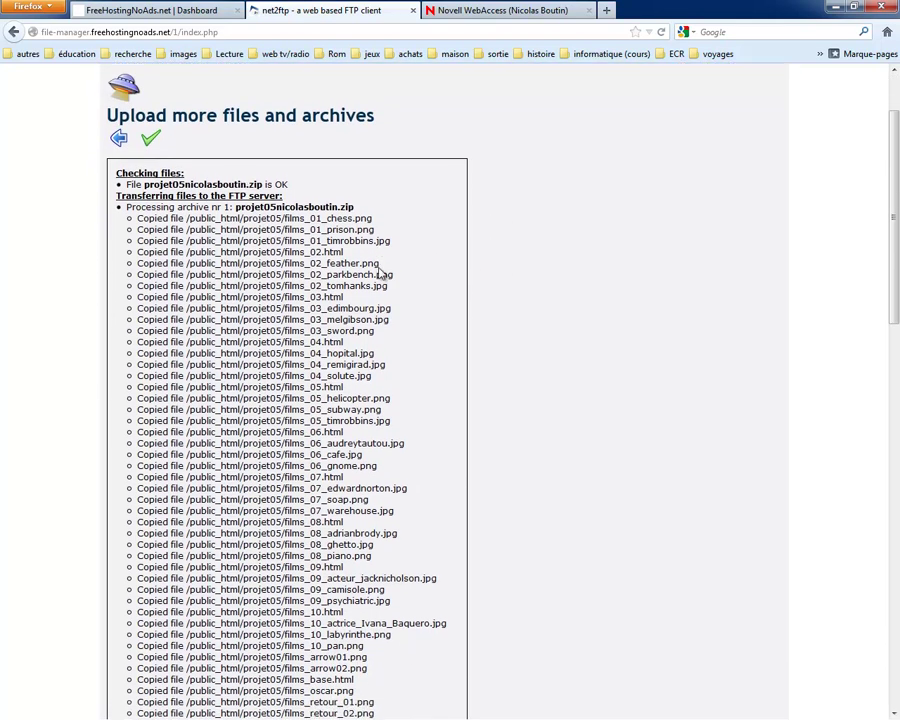
scroll(349, 245, "down", 11)
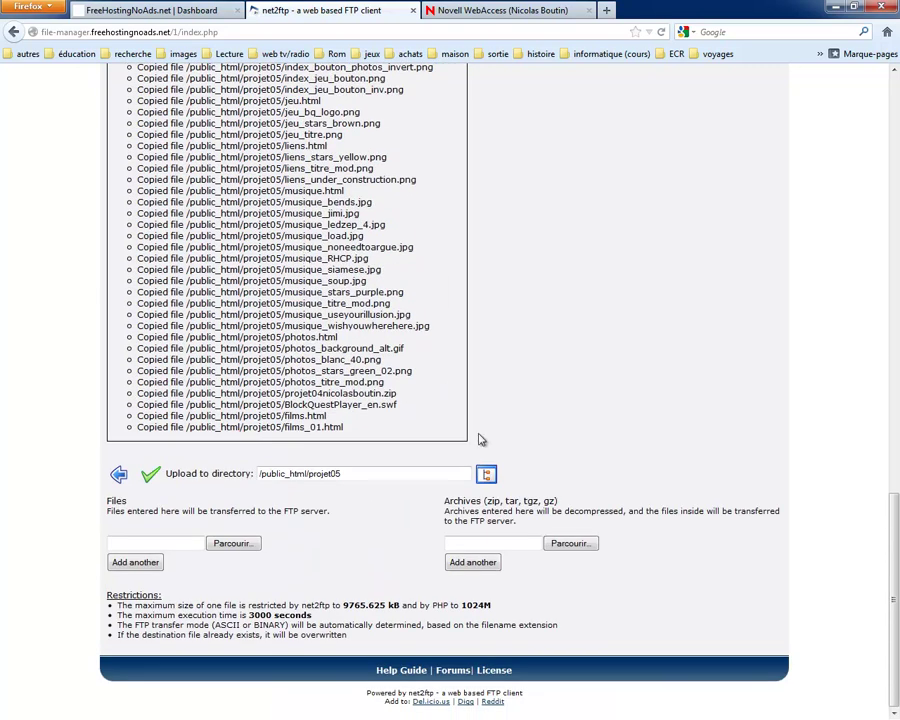
Step: Return to the FreeHostingNoAds dashboard, display the list of active accounts and open the hosted domain's website
scroll(489, 424, "up", 18)
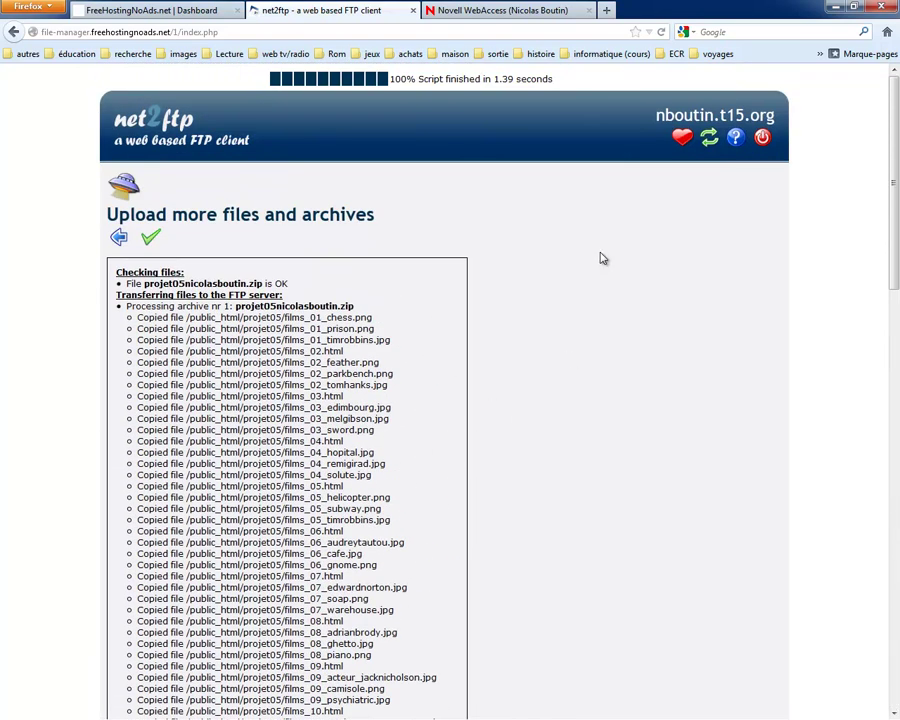
left_click(170, 12)
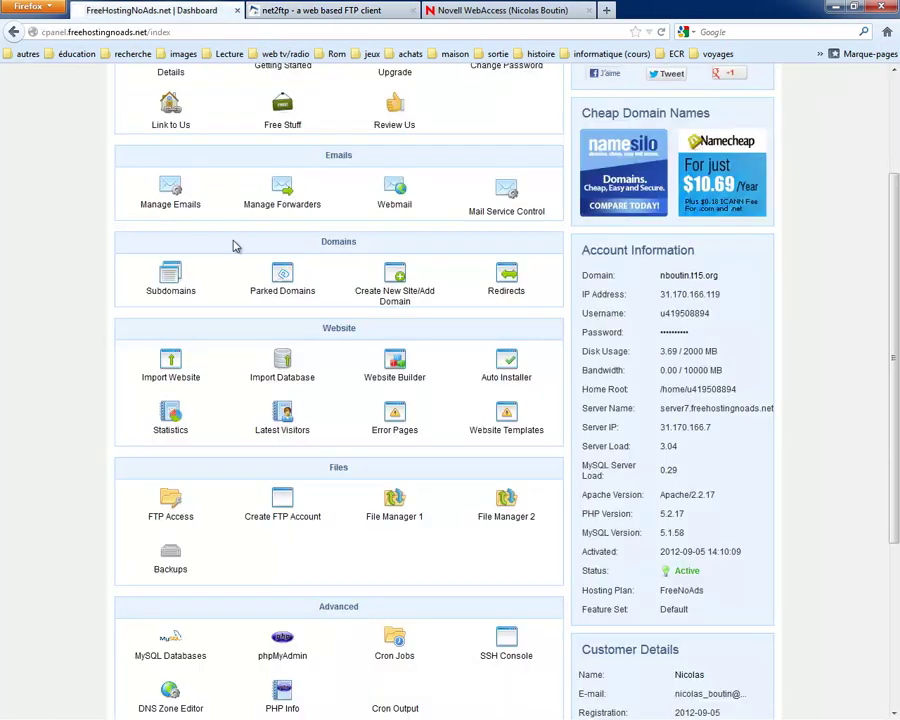
scroll(240, 228, "up", 3)
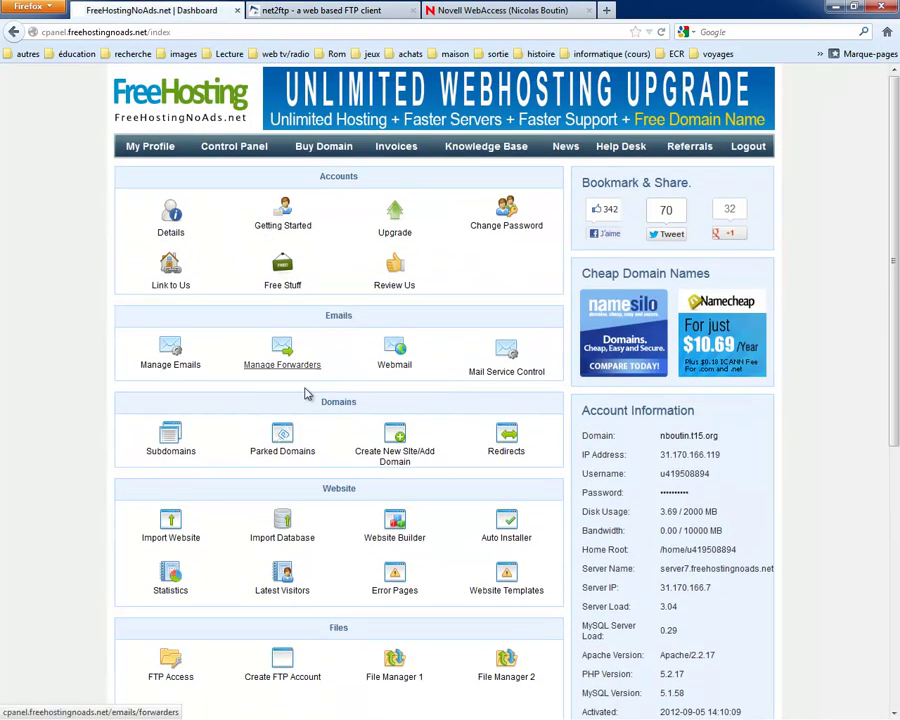
left_click(239, 147)
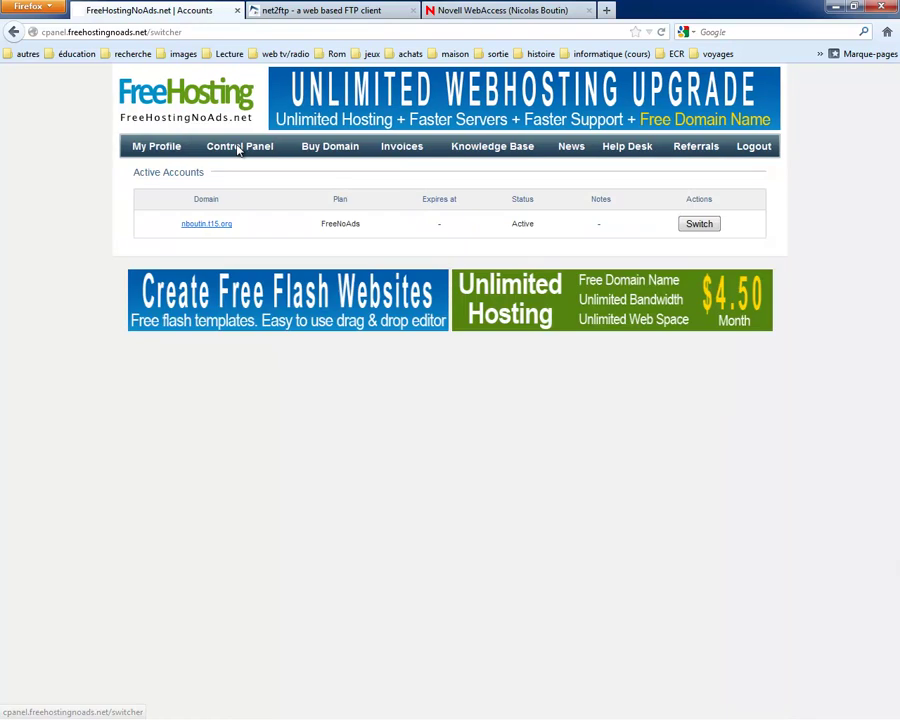
left_click(204, 225)
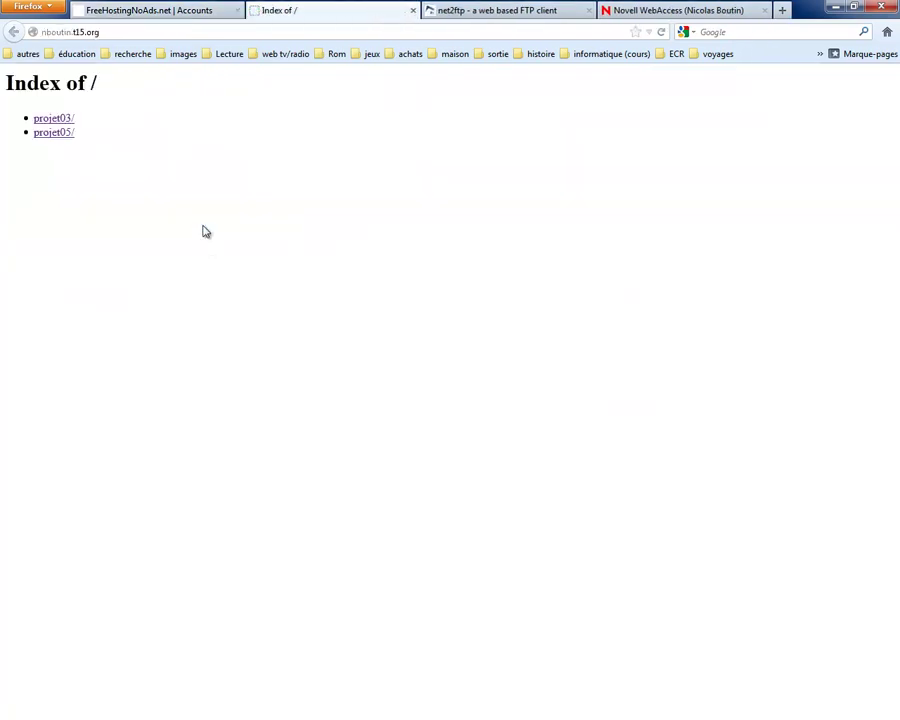
Step: Open the projet05 folder from the site index and look over the whole published home page to check its content
left_click(56, 133)
scroll(590, 322, "down", 3)
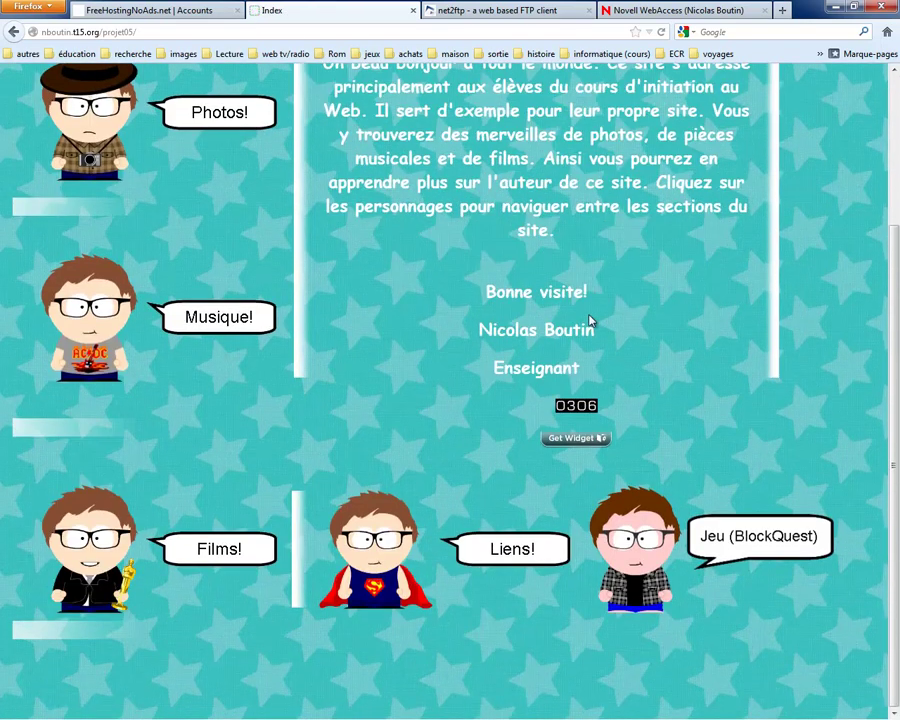
scroll(770, 556, "up", 3)
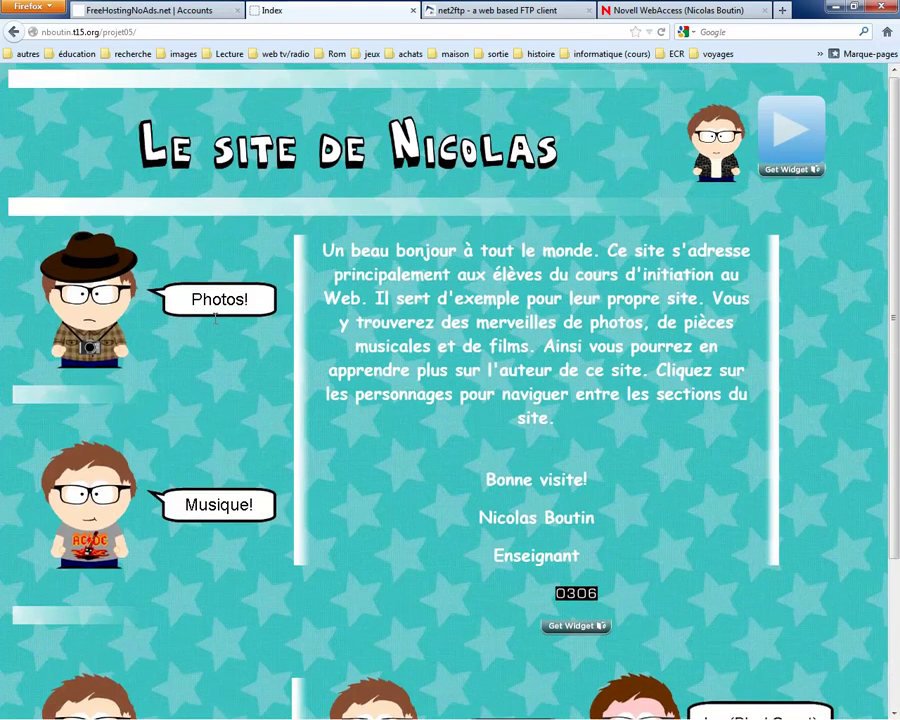
scroll(189, 421, "down", 3)
scroll(189, 421, "up", 3)
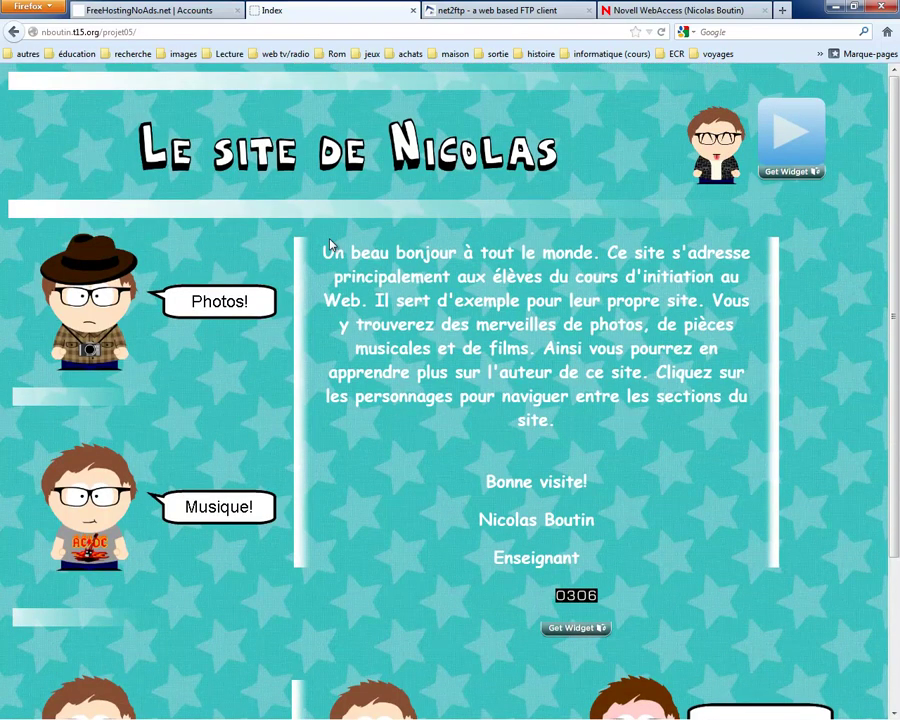